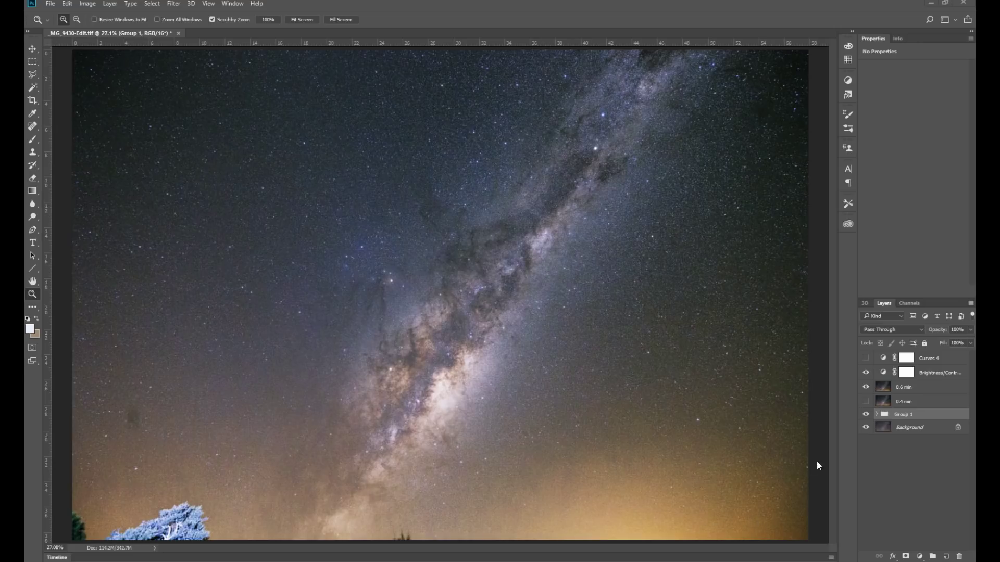
Step: Hide the Brightness/Contrast and 0.6 min layers, and briefly toggle Group 1 off and back on
click(865, 373)
click(866, 387)
click(865, 415)
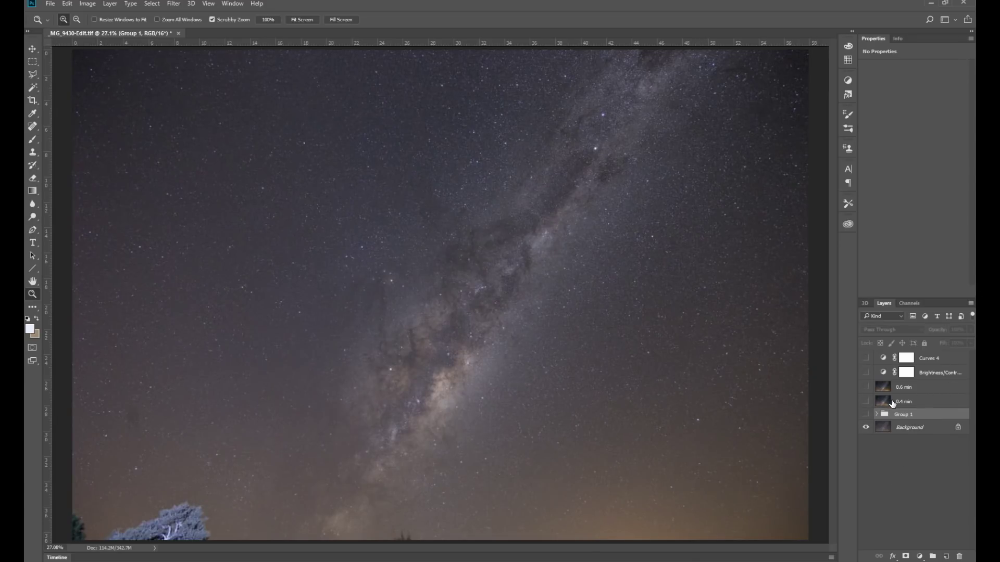
click(866, 415)
Step: Inside Group 1, compare Curves 1, colour balance and Curves 3, leaving all visible, then collapse the group
click(877, 415)
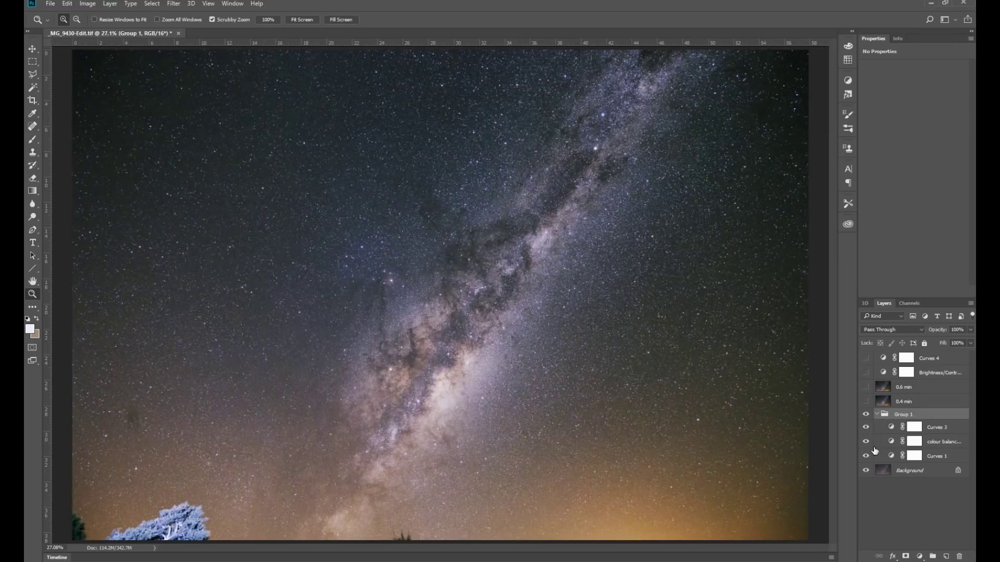
click(865, 442)
click(865, 442)
click(865, 456)
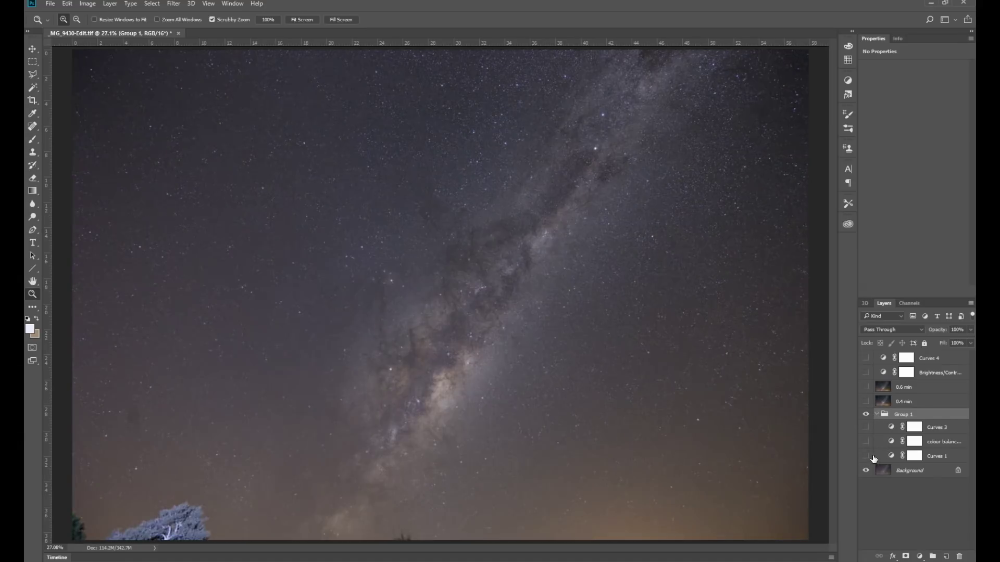
click(866, 456)
click(892, 456)
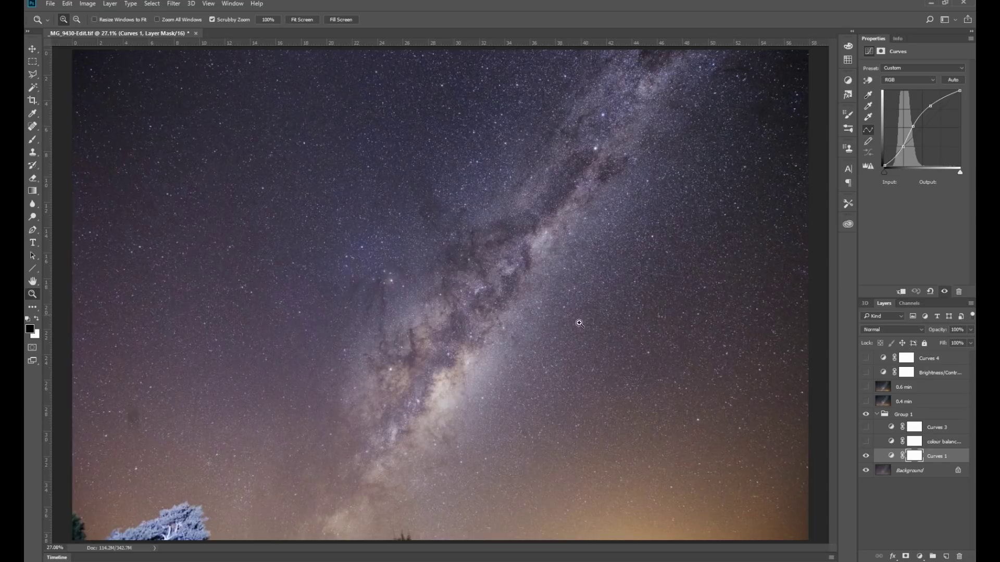
click(865, 441)
click(890, 443)
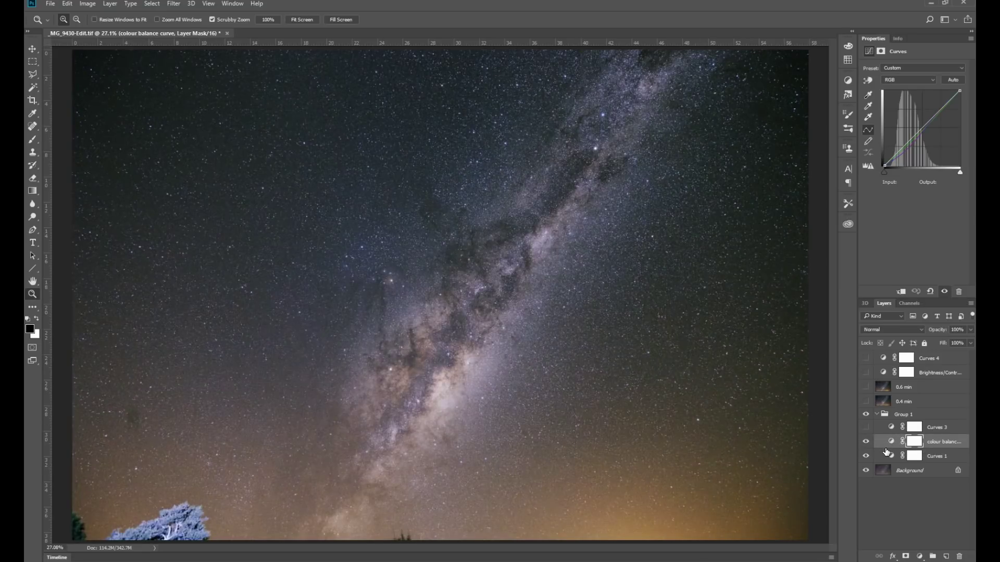
click(866, 427)
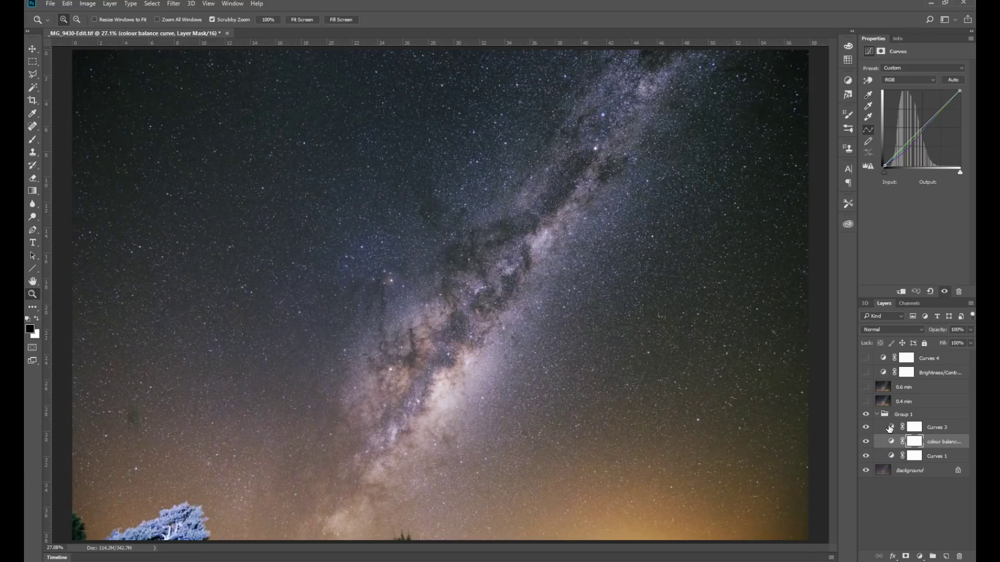
click(877, 414)
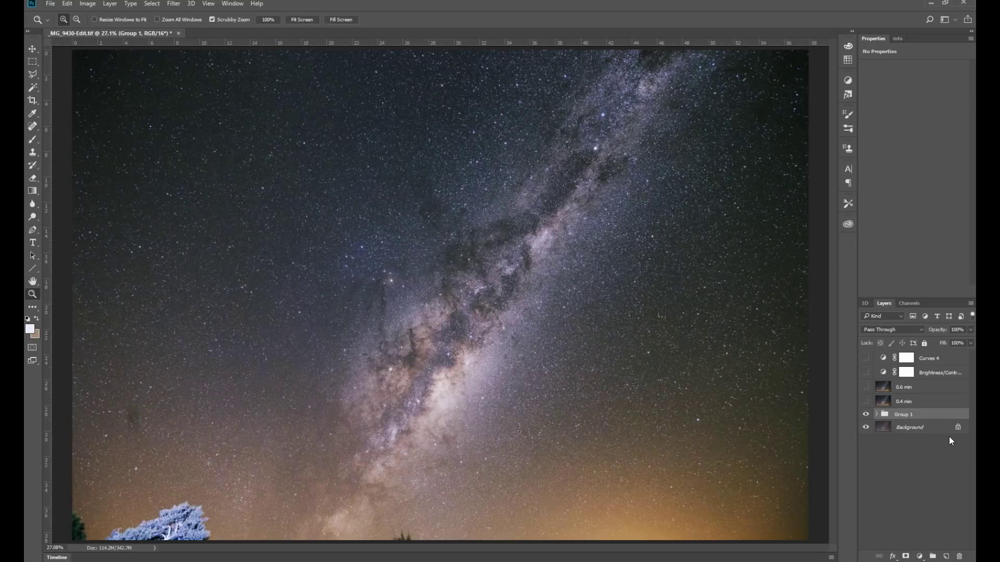
Step: Stamp all visible layers into a new Layer 1 and zoom in on the stars
key(ctrl+shift+alt+e)
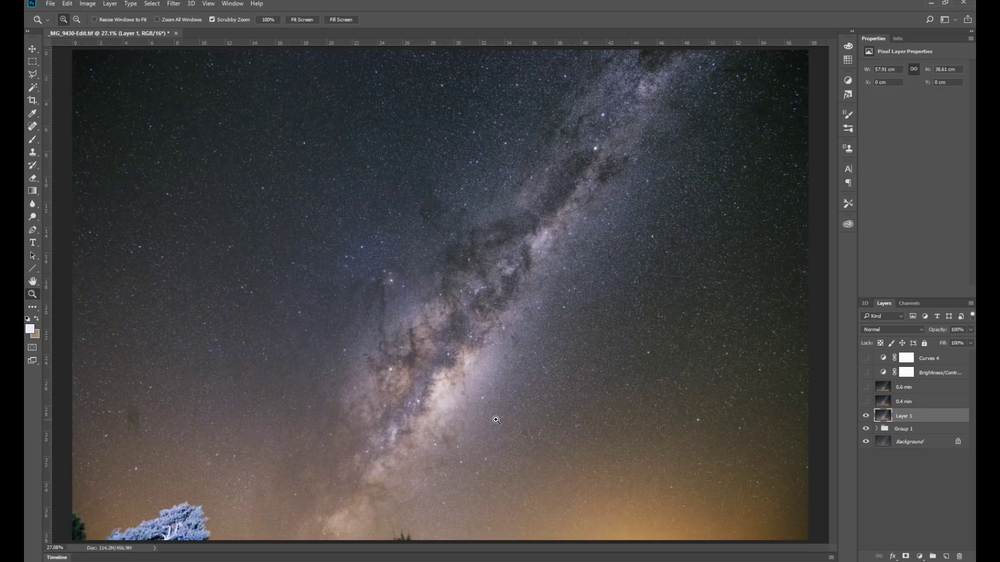
drag(503, 419, 555, 395)
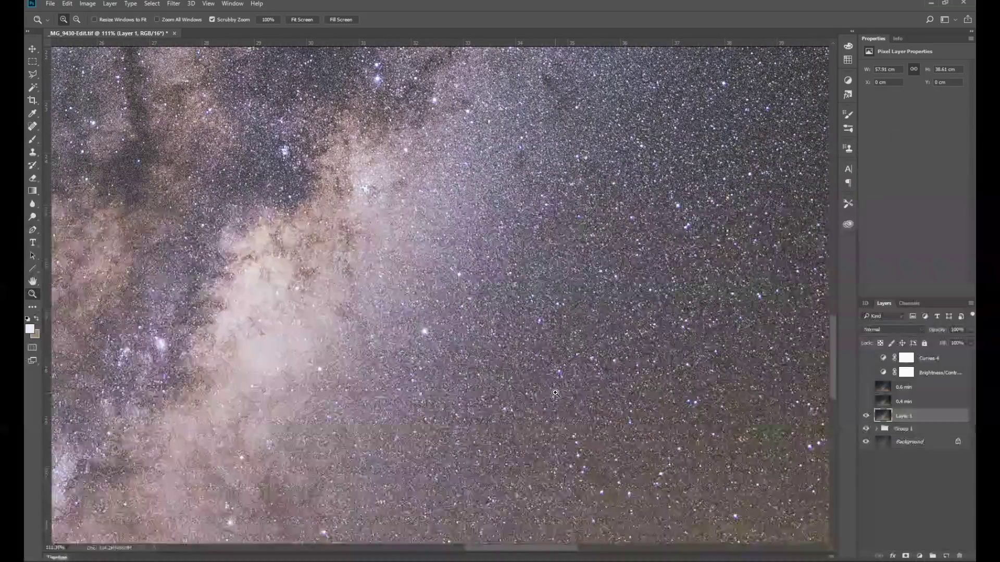
drag(498, 359, 510, 356)
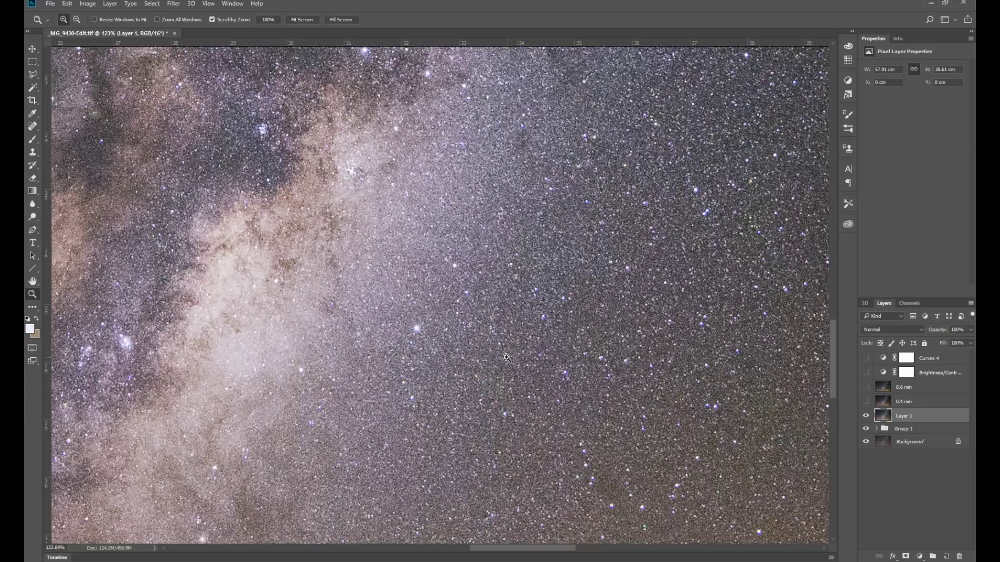
Step: Open Select > Color Range and sample a colour from the night sky
click(153, 4)
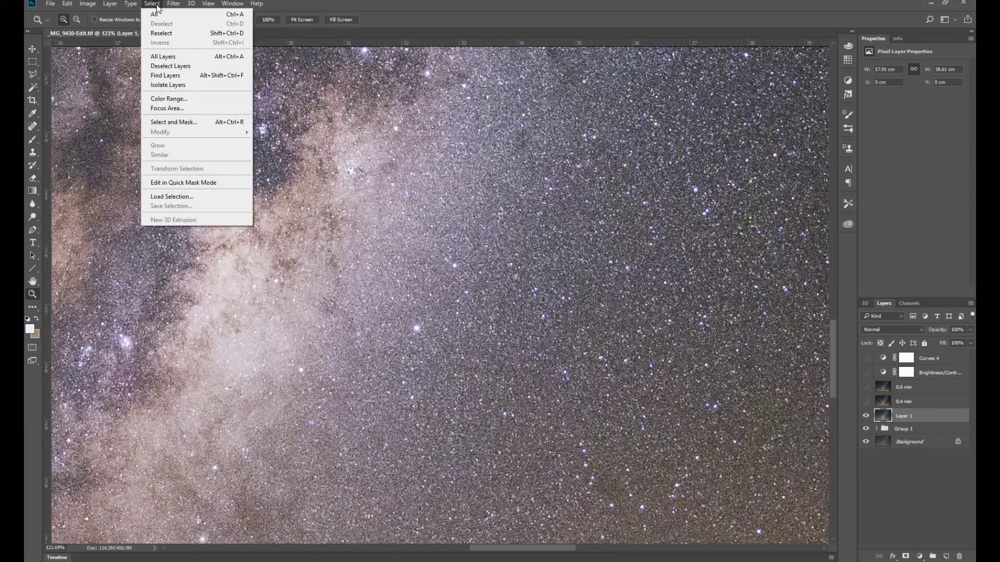
click(168, 99)
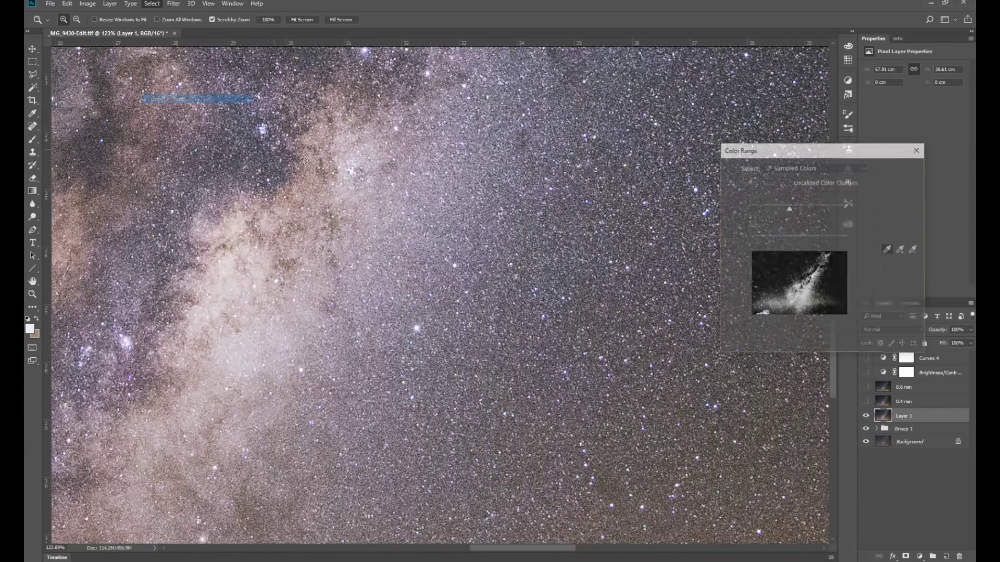
drag(788, 207, 774, 210)
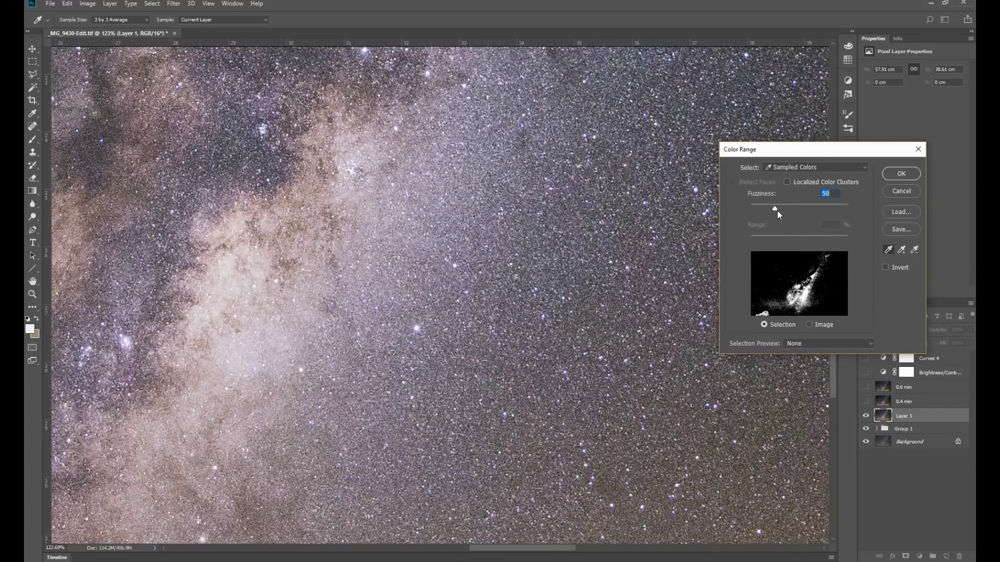
click(887, 250)
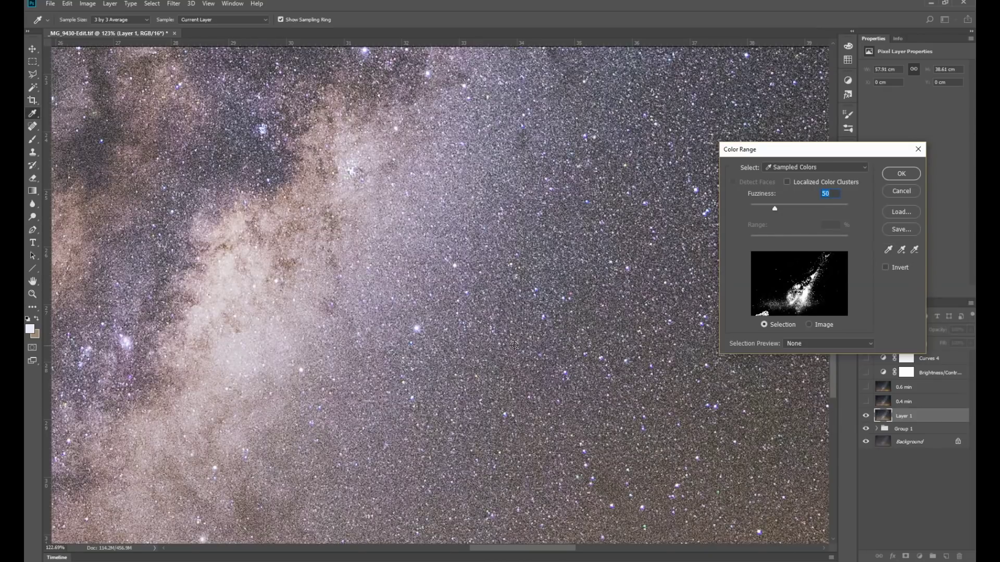
click(887, 251)
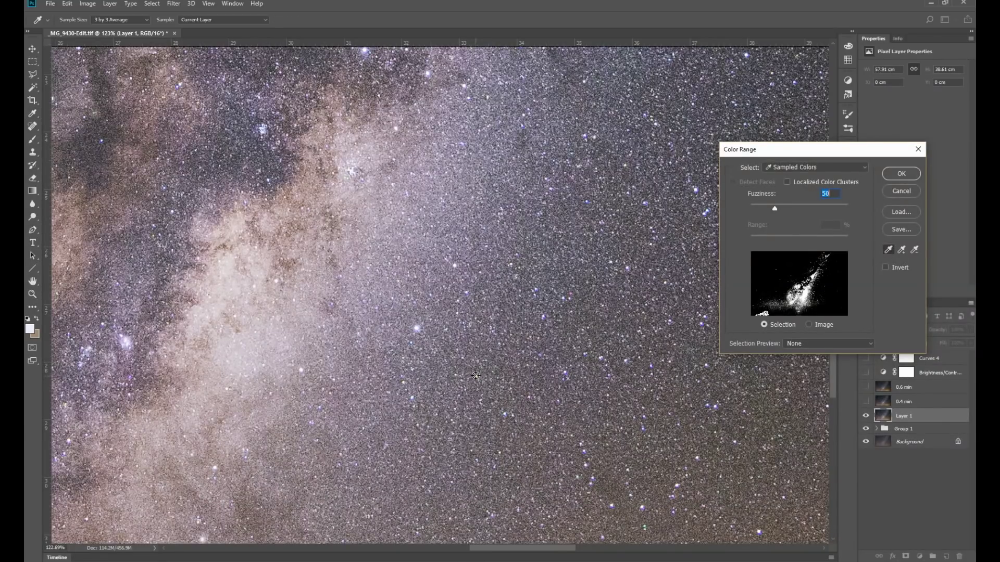
click(476, 374)
Step: Add more sky and star colours to the sample and raise Fuzziness to about 90
click(901, 251)
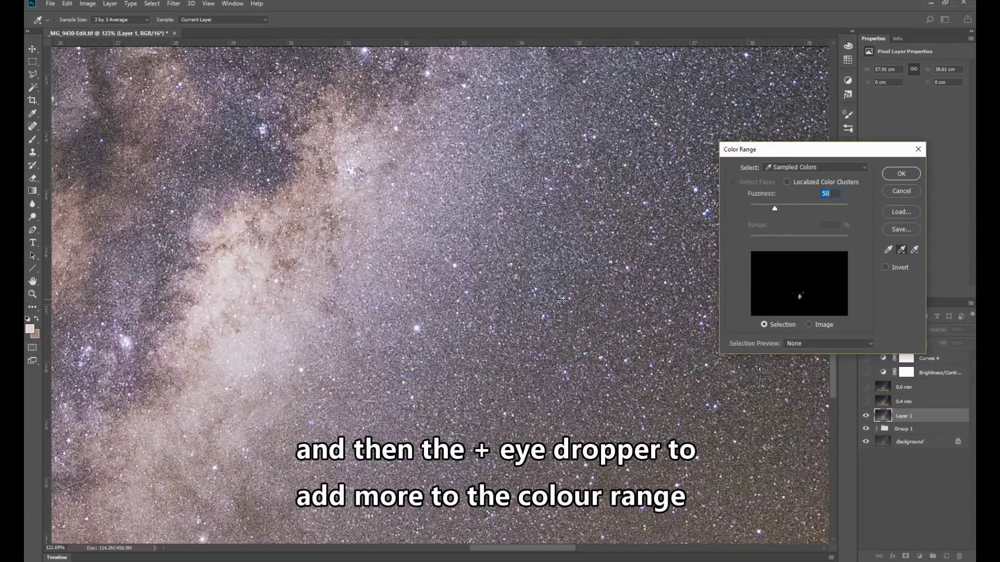
click(639, 331)
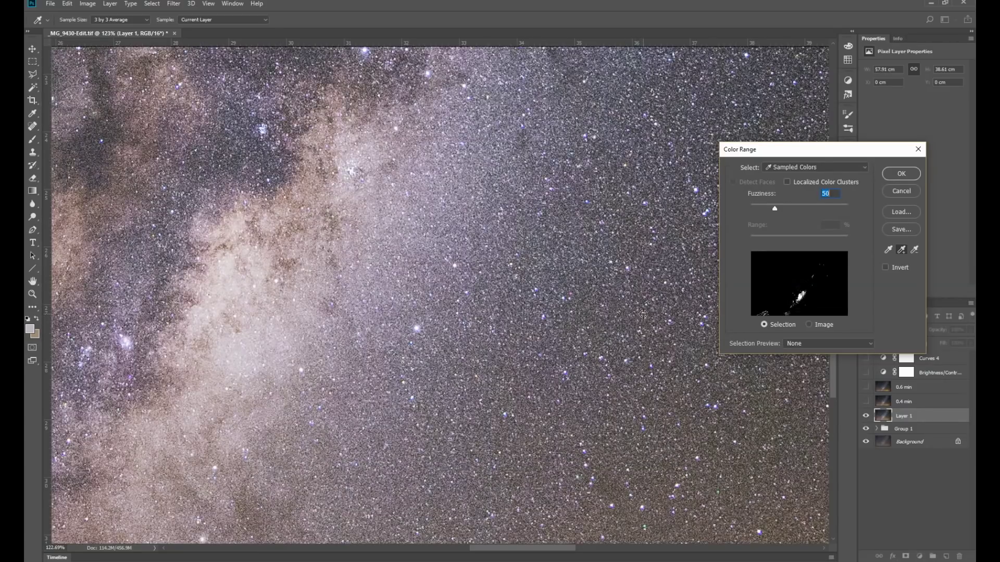
click(644, 313)
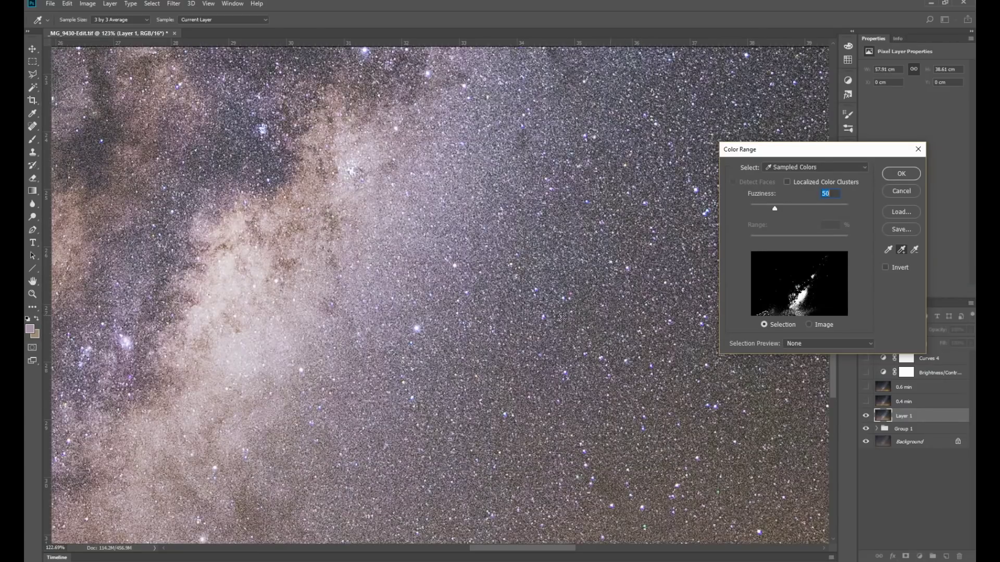
click(416, 328)
click(452, 264)
drag(776, 208, 793, 211)
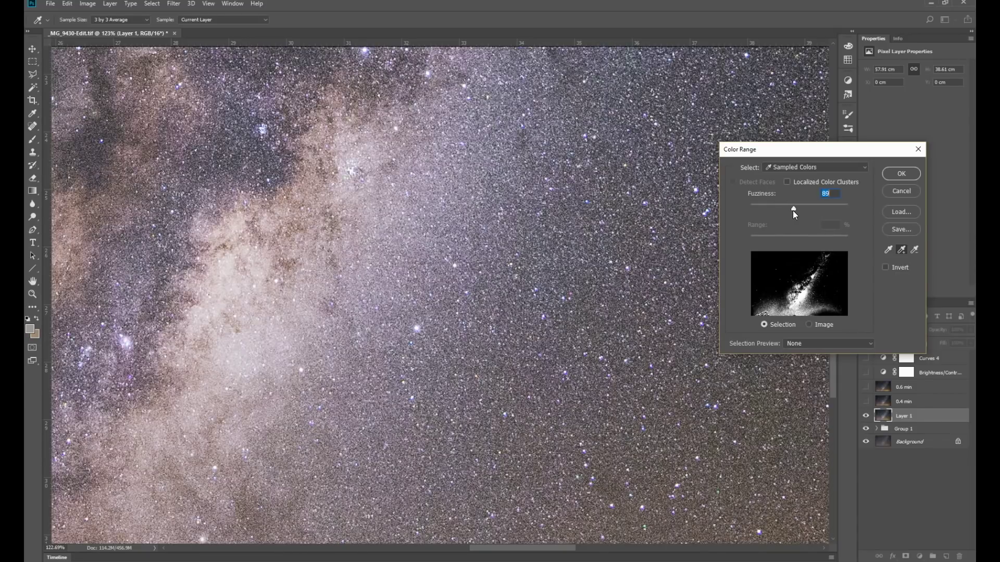
Step: Accept the Color Range selection and zoom out to view the whole Milky Way
click(901, 173)
key(z)
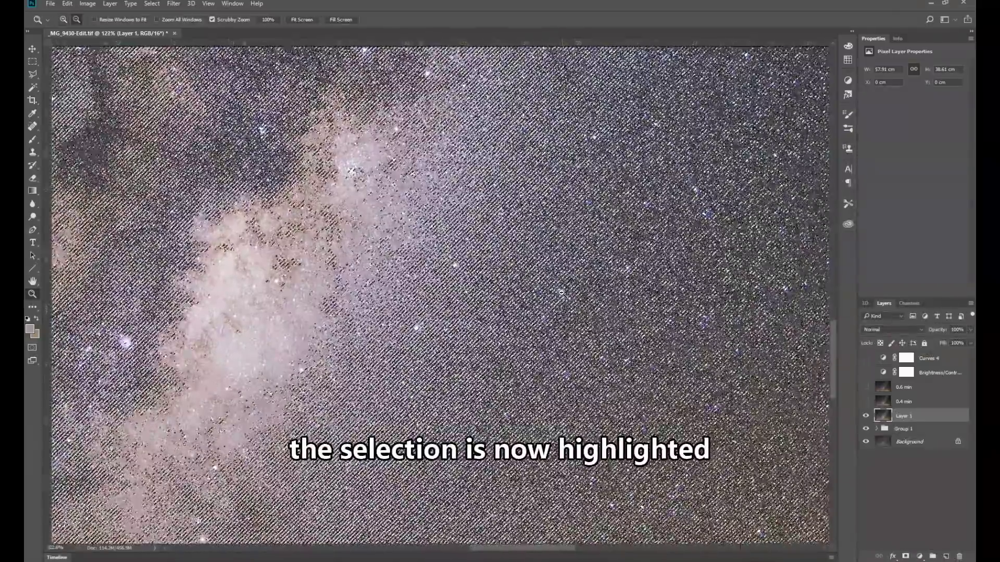
drag(561, 292, 572, 299)
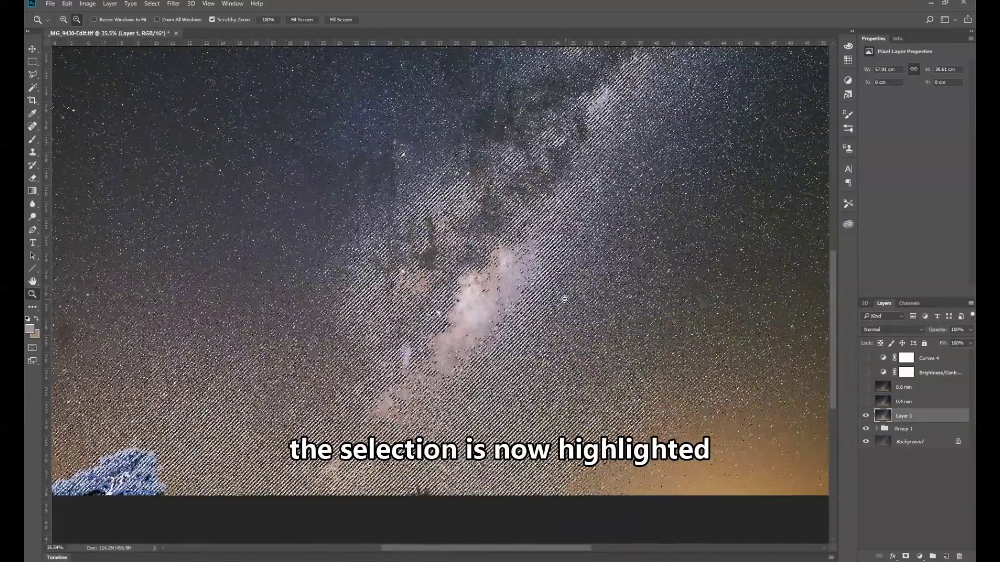
drag(831, 323, 833, 304)
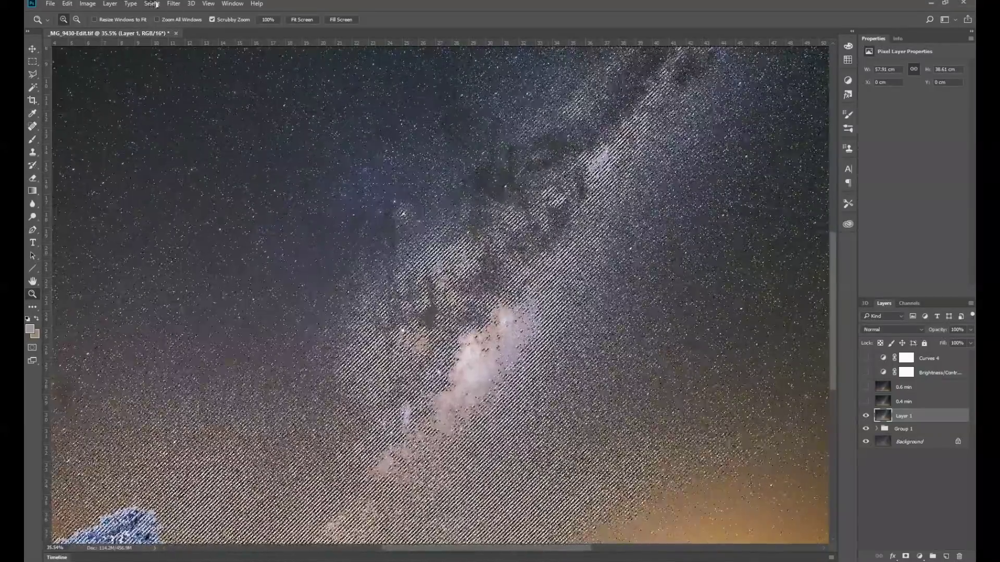
Step: Feather the star selection with a 1-pixel radius
click(171, 5)
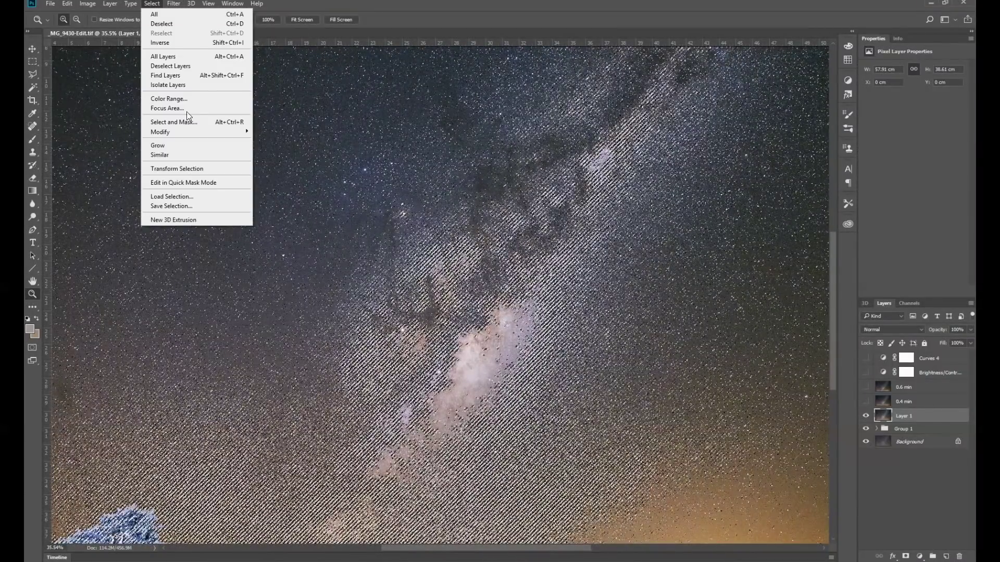
mouse_move(206, 133)
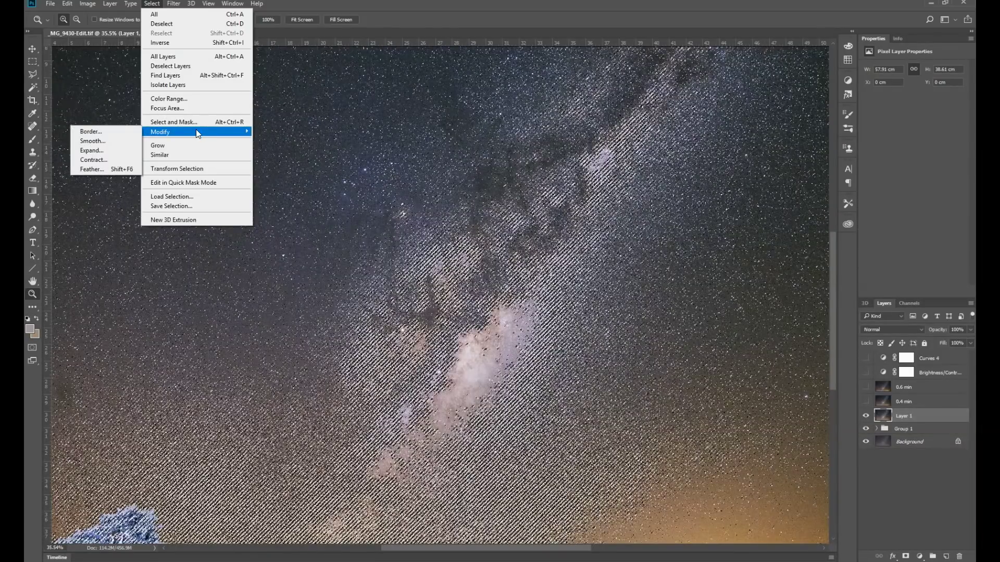
click(99, 169)
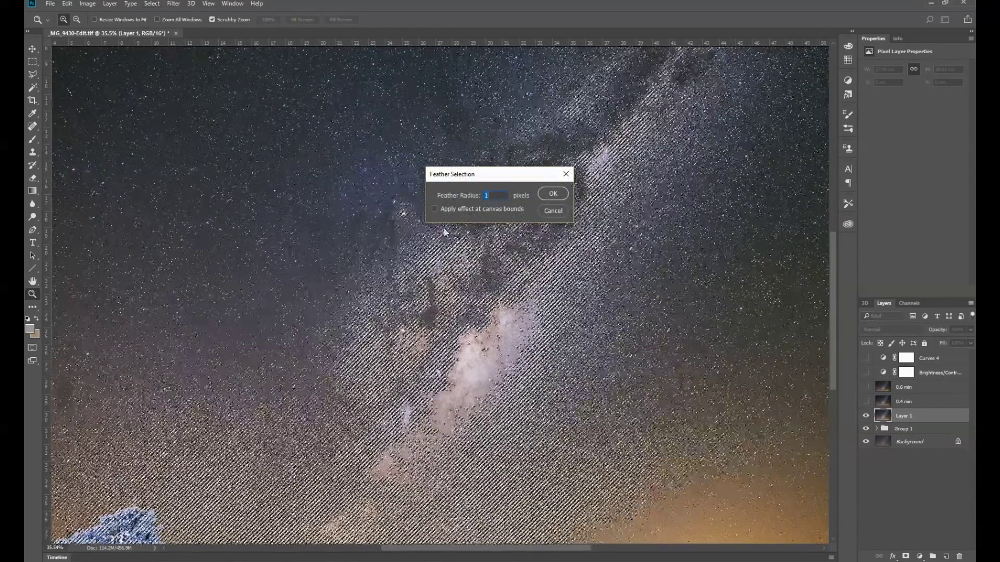
click(553, 195)
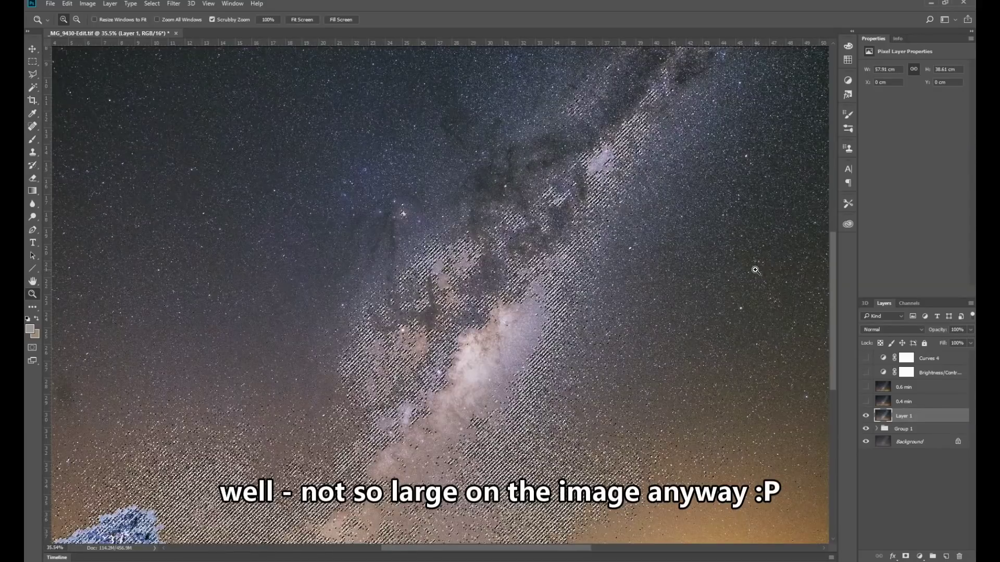
Step: Apply Filter > Other > Minimum with 0.6-pixel radius, preserving roundness, to shrink the stars
click(173, 4)
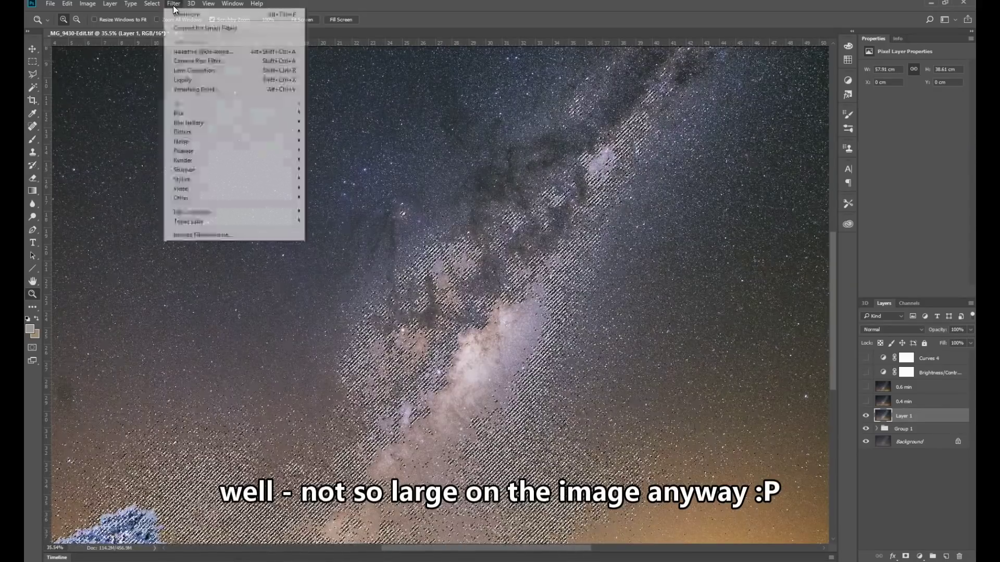
mouse_move(228, 199)
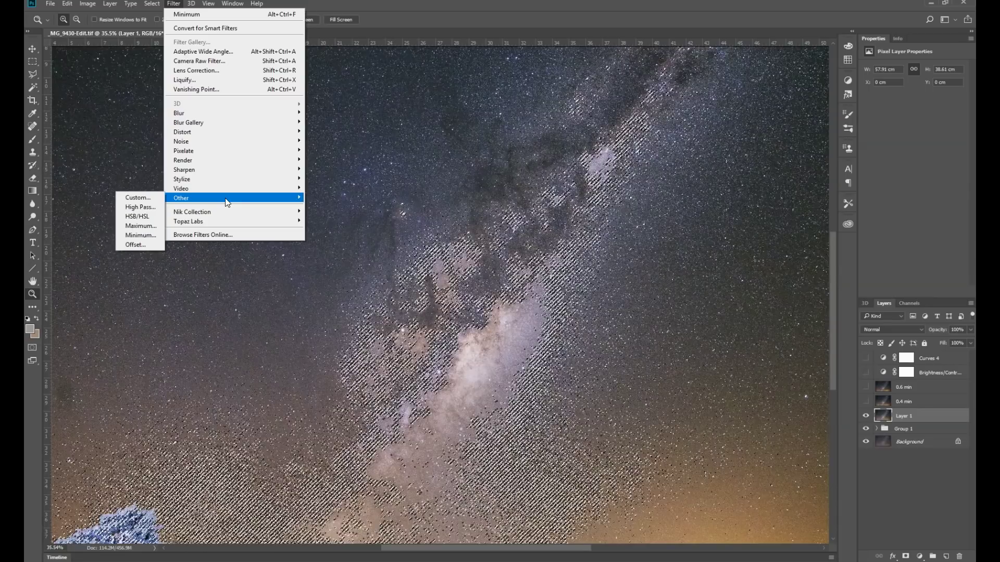
click(155, 237)
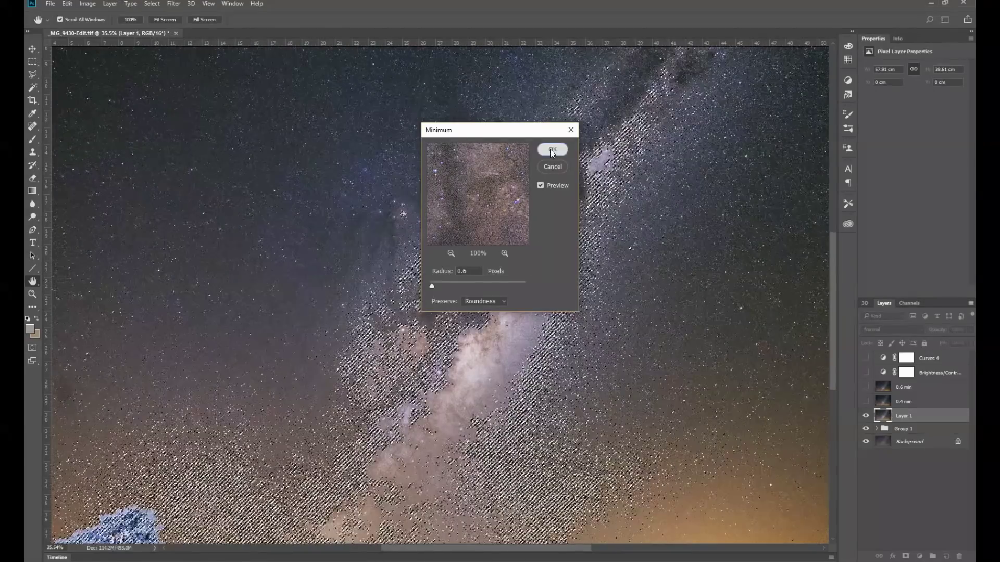
click(550, 149)
key(z)
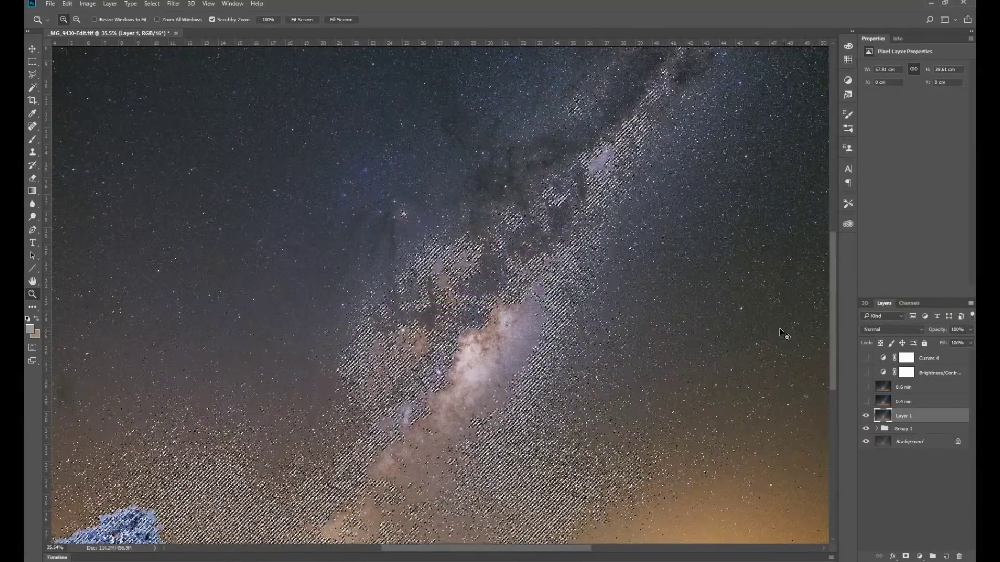
scroll(565, 310, down, 3)
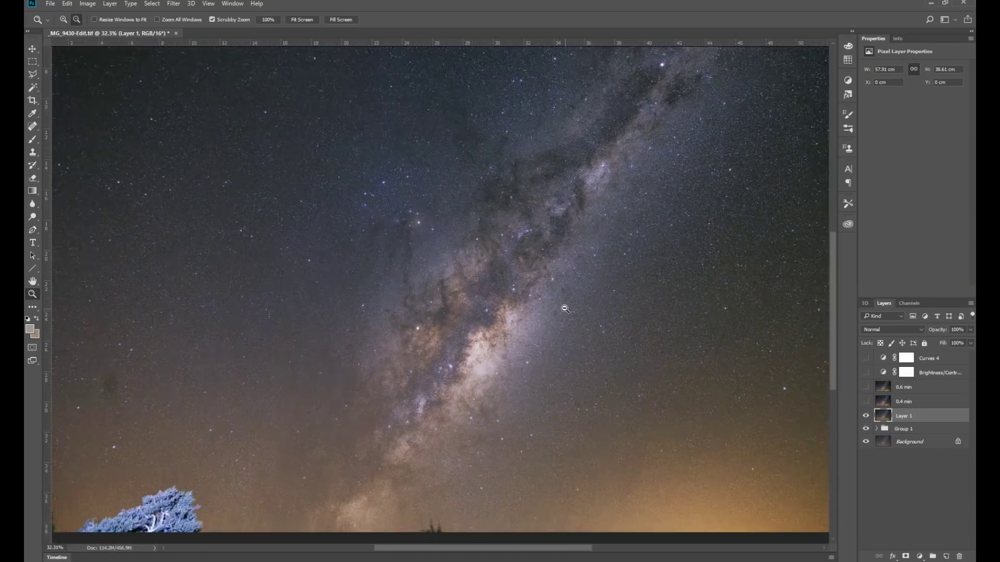
scroll(563, 303, up, 1)
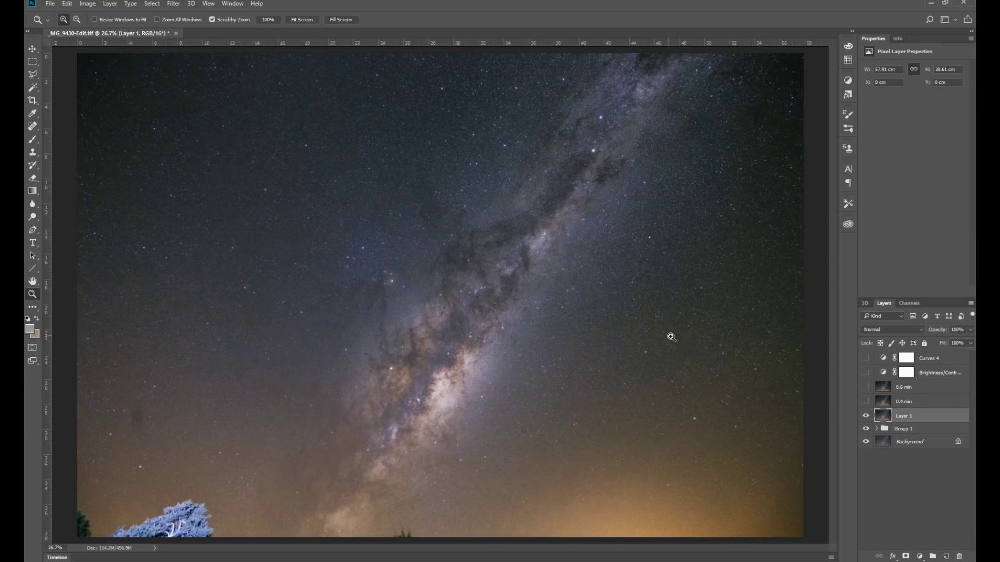
click(866, 416)
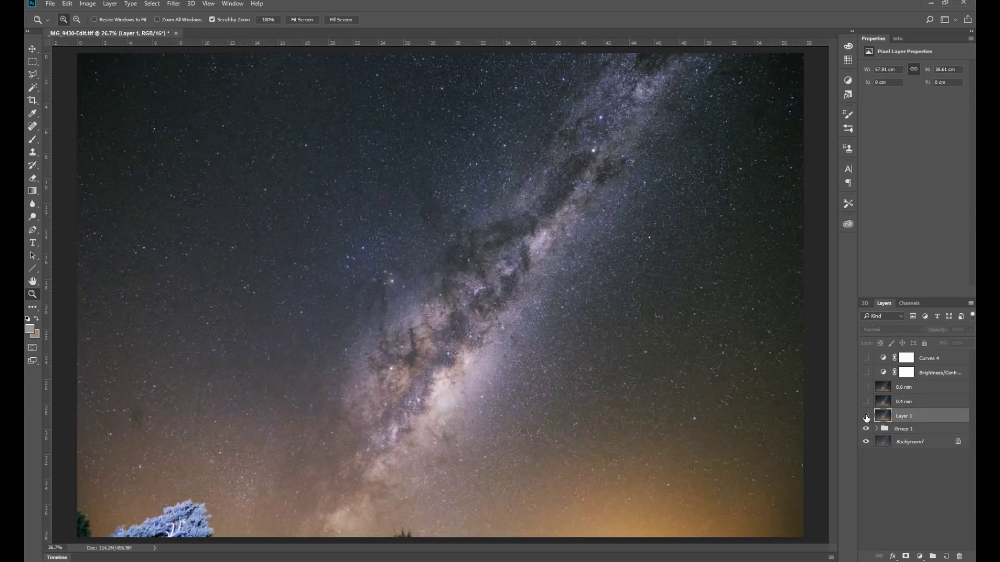
click(866, 417)
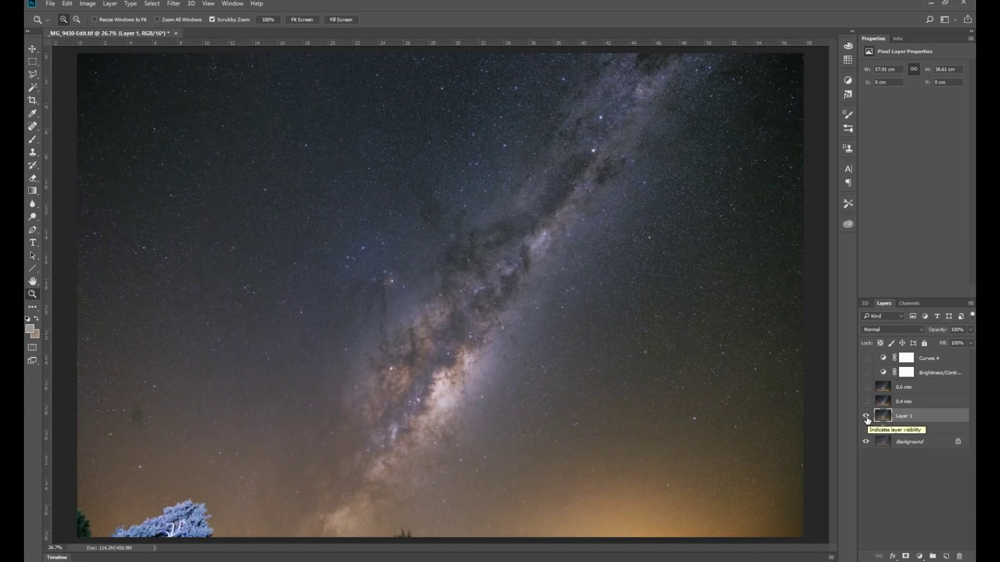
click(866, 418)
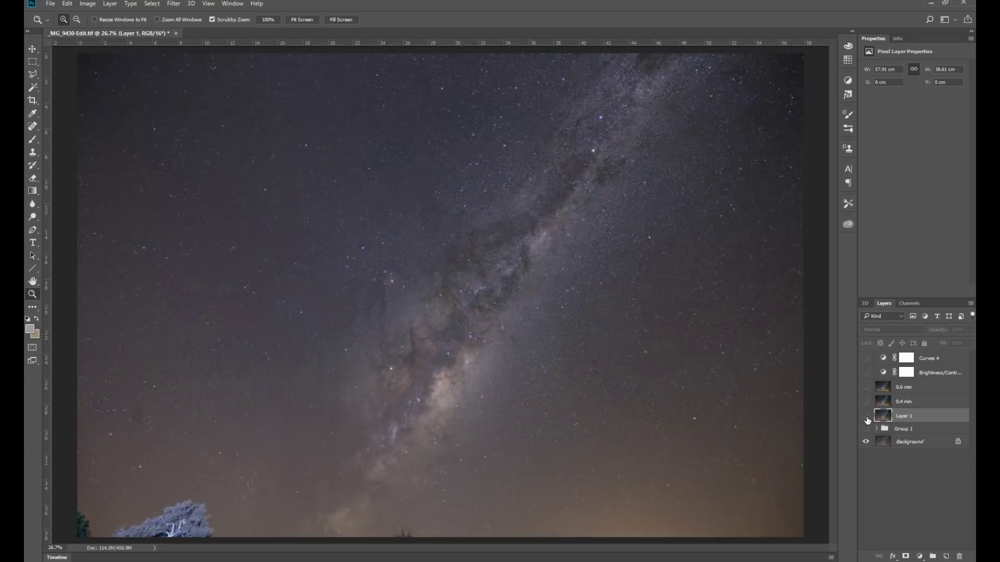
click(867, 418)
click(867, 417)
click(867, 418)
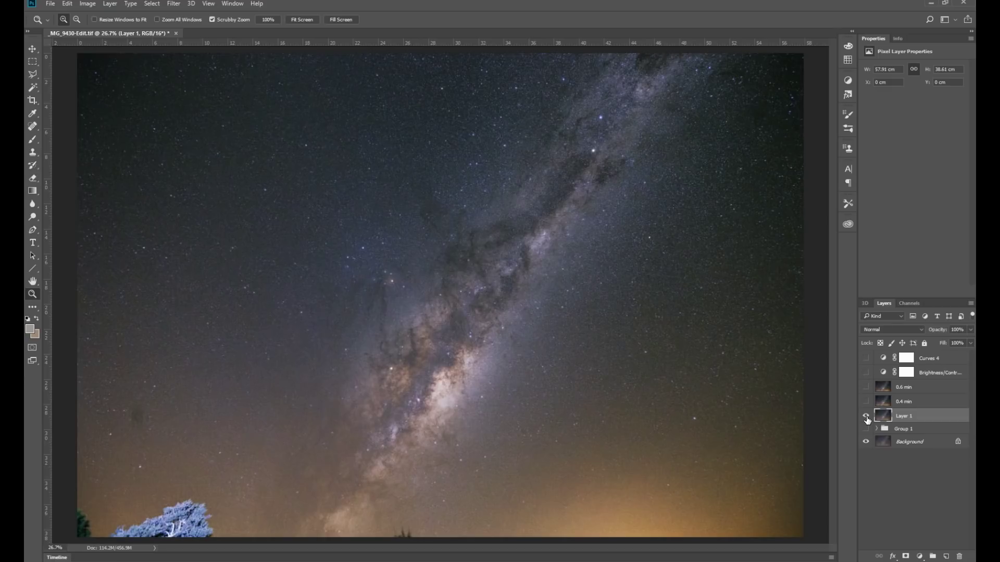
click(867, 418)
click(867, 417)
click(971, 330)
drag(959, 340, 970, 341)
click(866, 373)
click(866, 373)
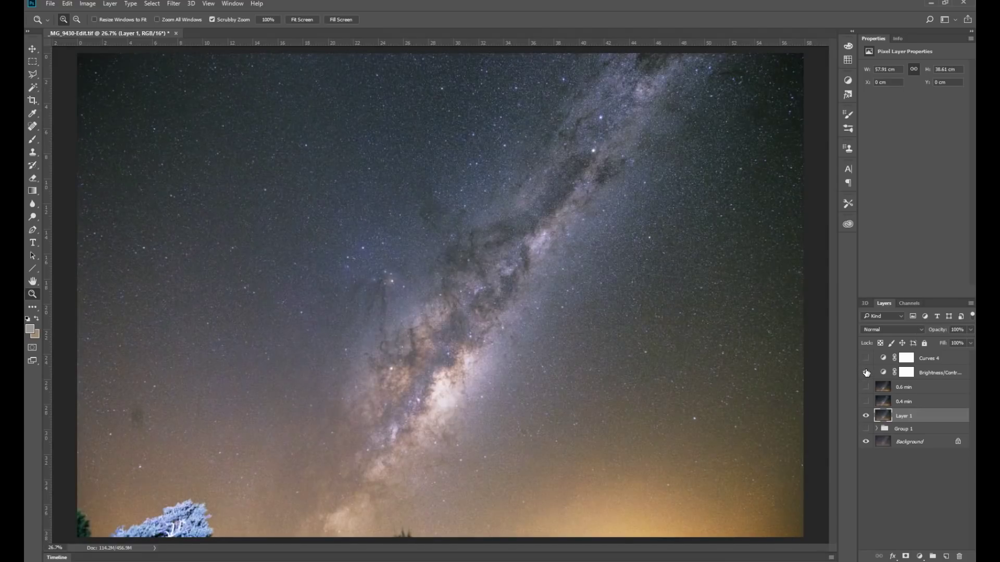
click(866, 373)
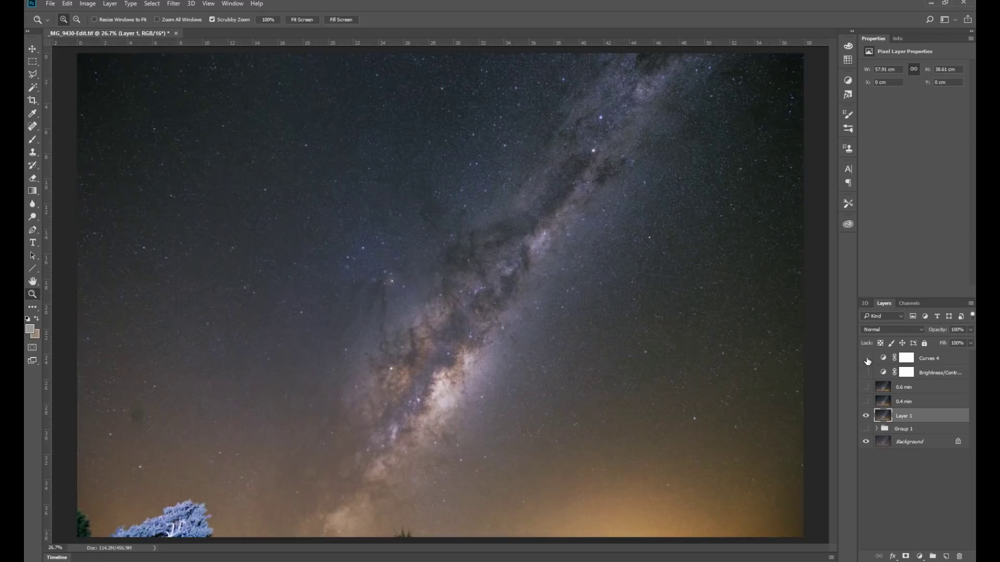
click(867, 359)
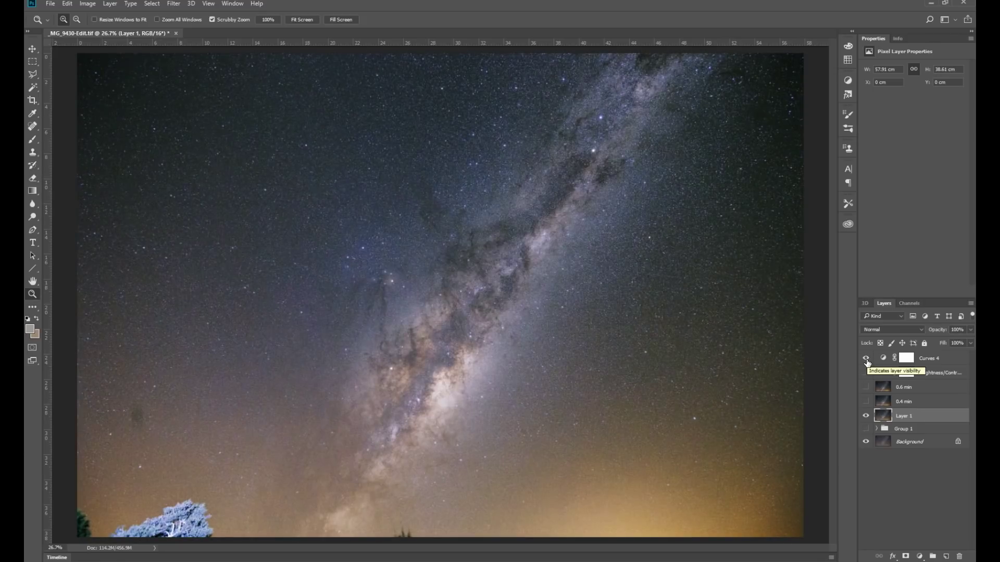
click(866, 359)
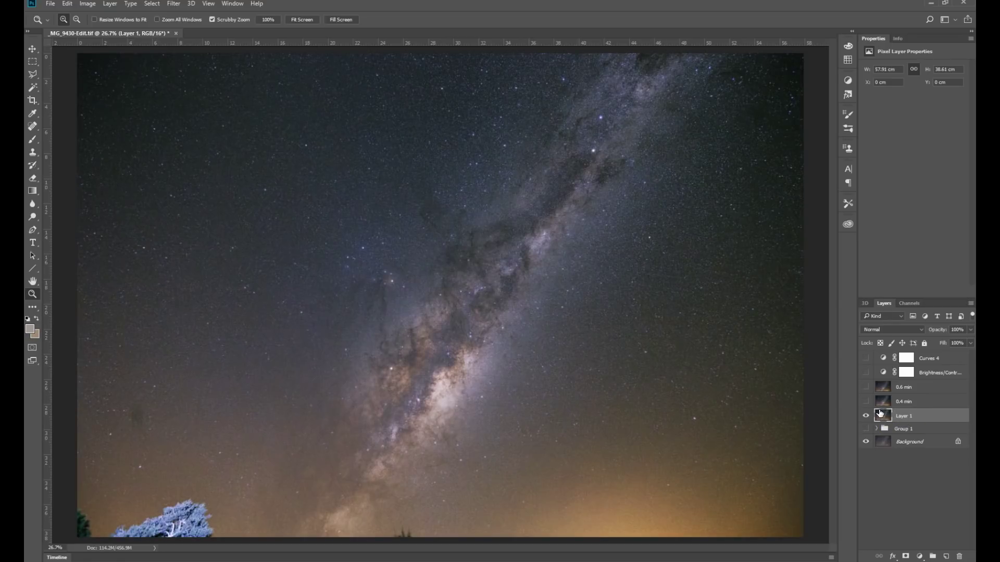
click(866, 390)
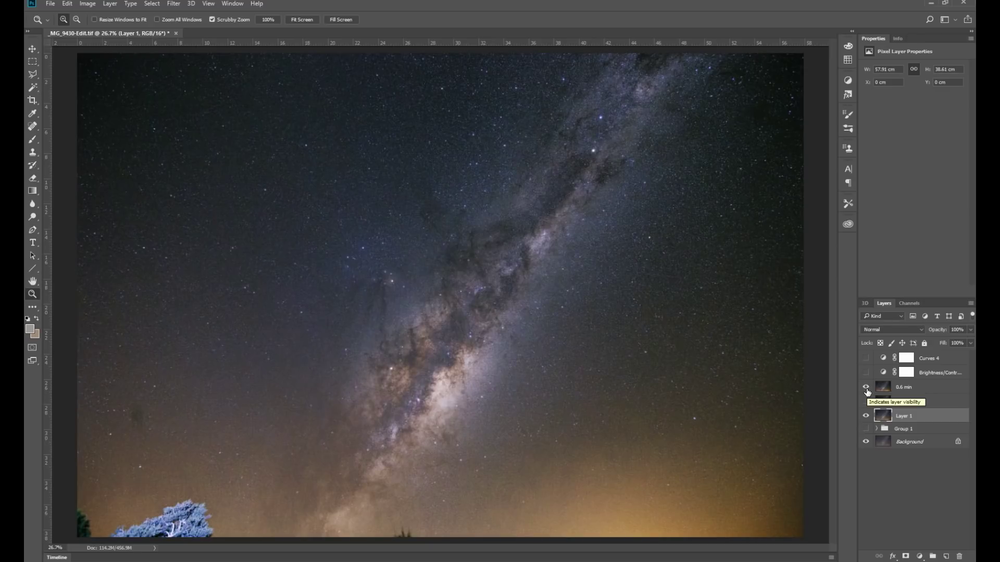
click(866, 390)
click(867, 390)
click(866, 389)
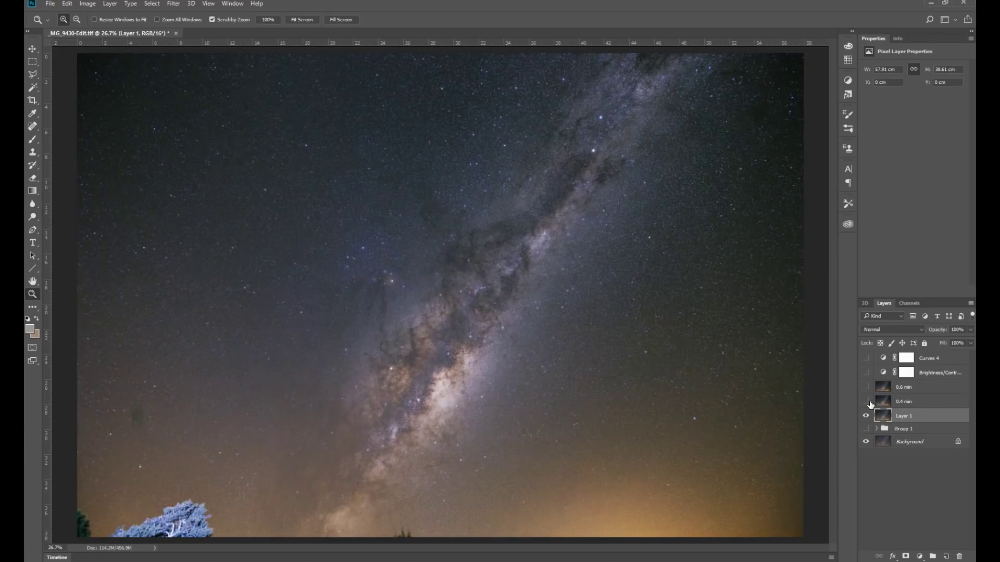